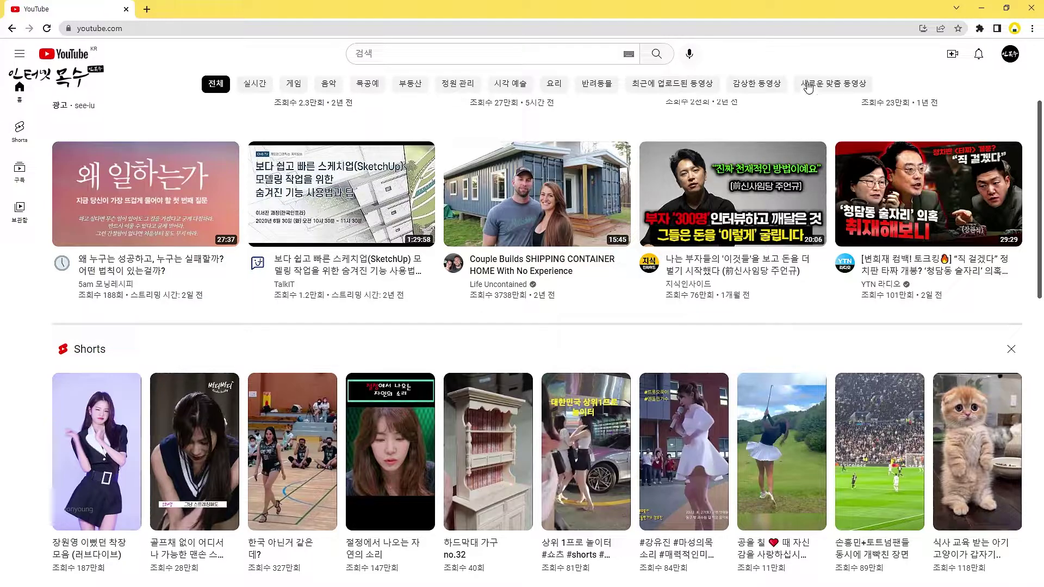
- Open the channel's YouTube Studio and upload the video file window.mp4 from the 유튜브용영상 folder
{"action": "left_click", "coordinate": [1010, 57]}
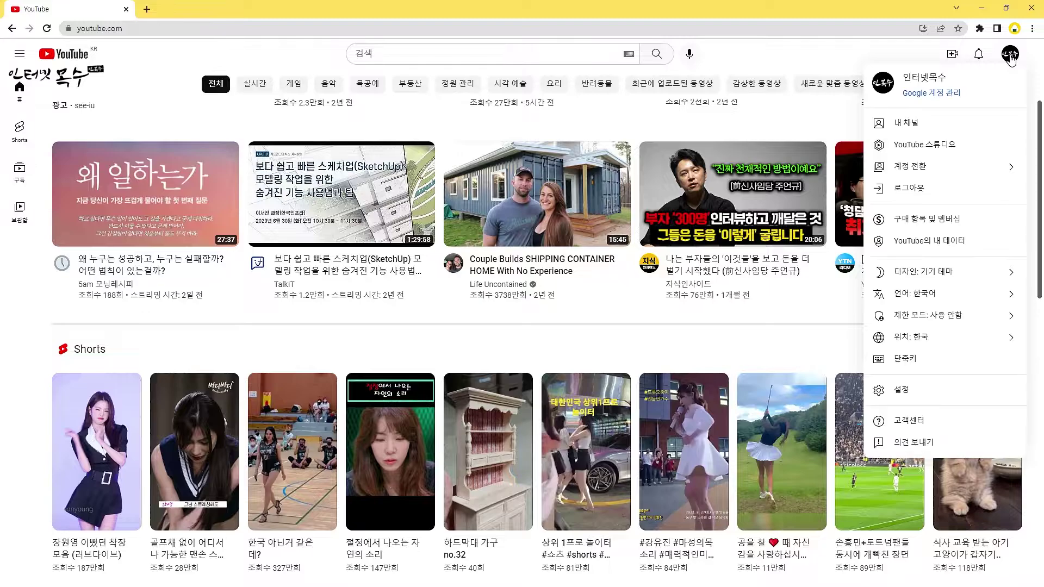
{"action": "left_click", "coordinate": [932, 145]}
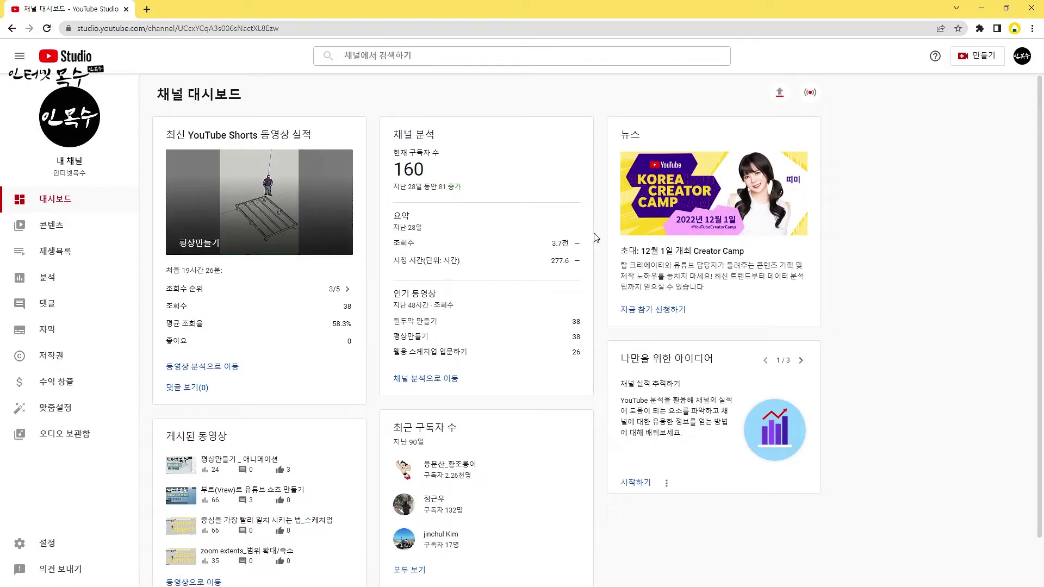
{"action": "left_click", "coordinate": [977, 65]}
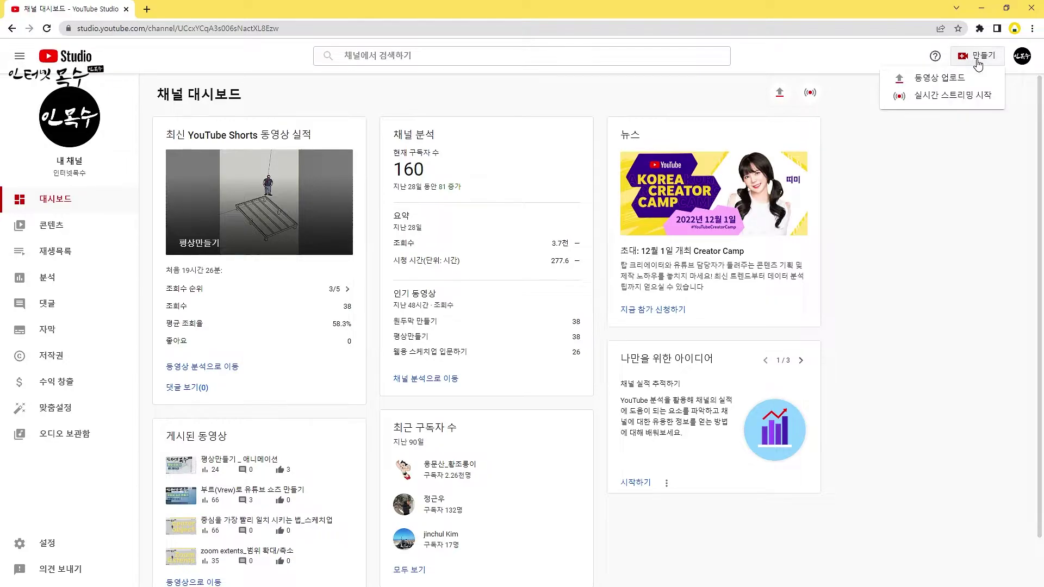
{"action": "left_click", "coordinate": [938, 79]}
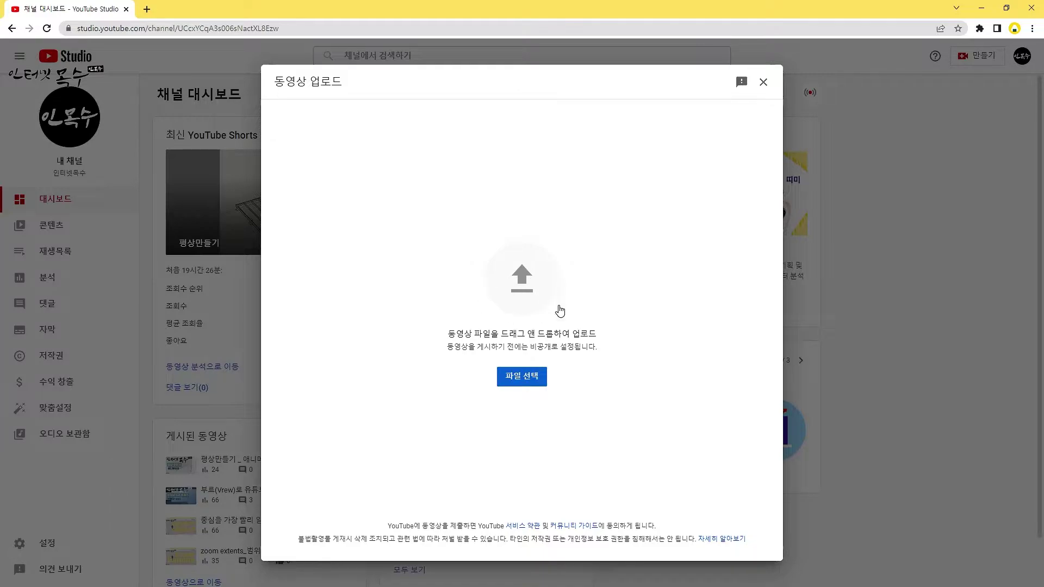
{"action": "left_click", "coordinate": [520, 379]}
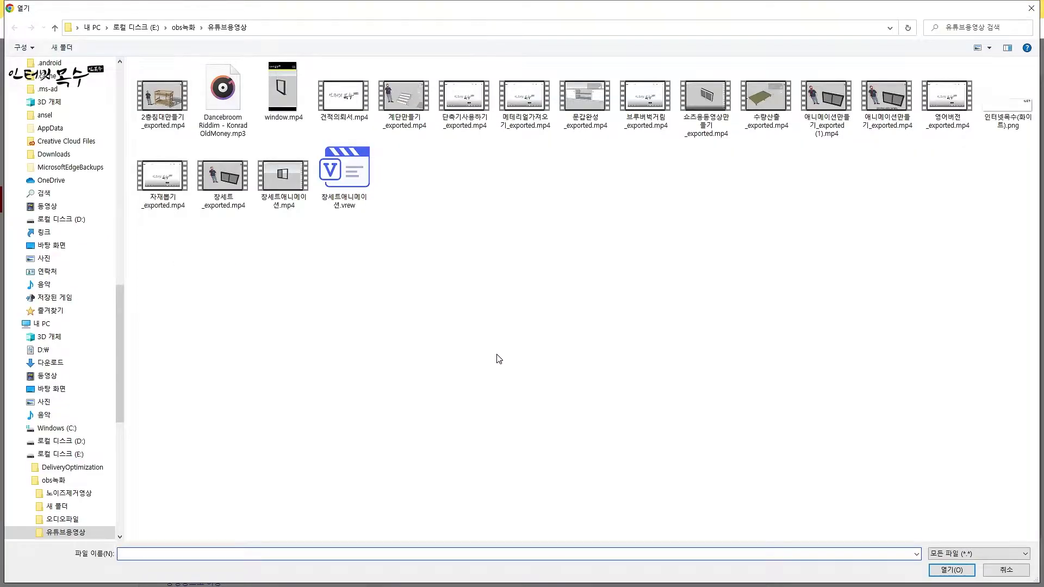
{"action": "left_click", "coordinate": [283, 106]}
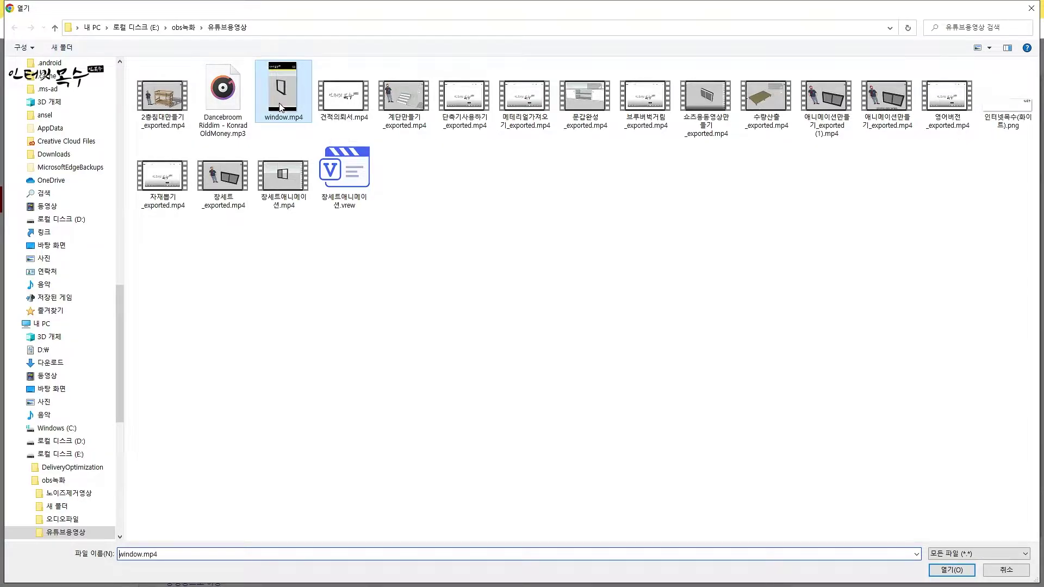
{"action": "left_click", "coordinate": [951, 570]}
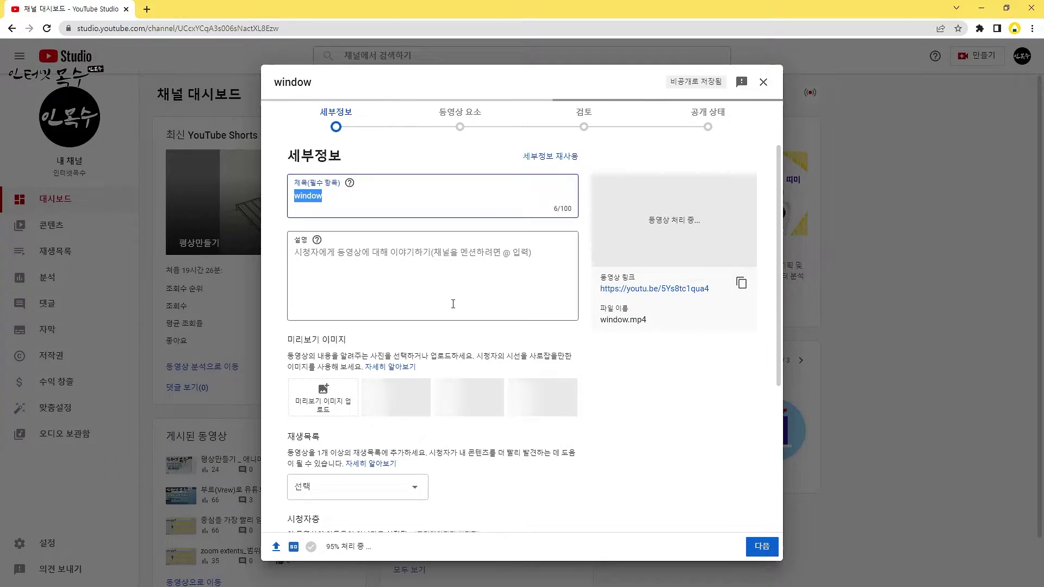
- Replace the video title with 창세트만들기 followed by the suggested hashtag #shorts
{"action": "left_click", "coordinate": [338, 198]}
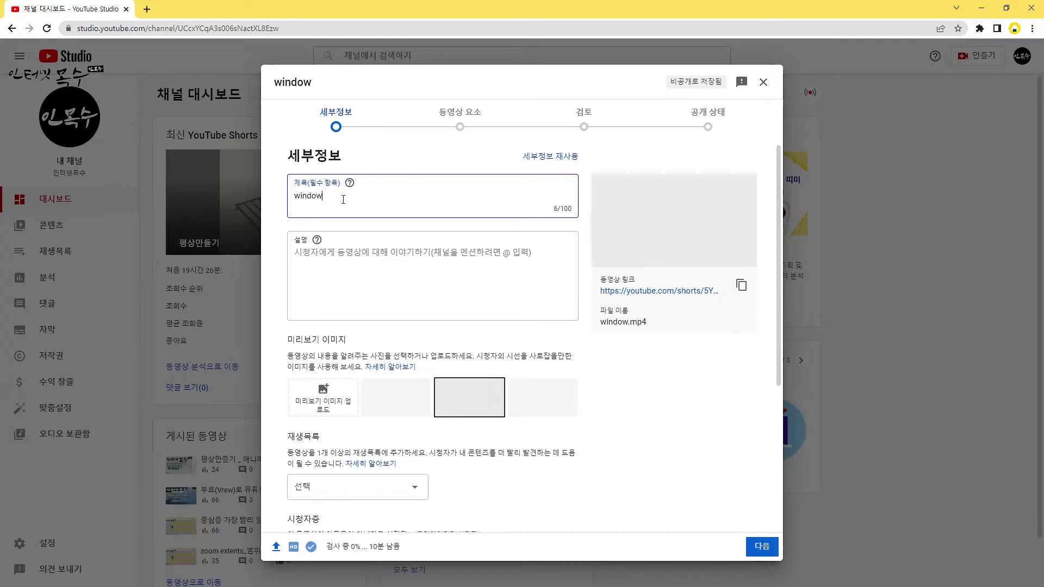
{"action": "left_click_drag", "start_coordinate": [338, 198], "coordinate": [266, 202]}
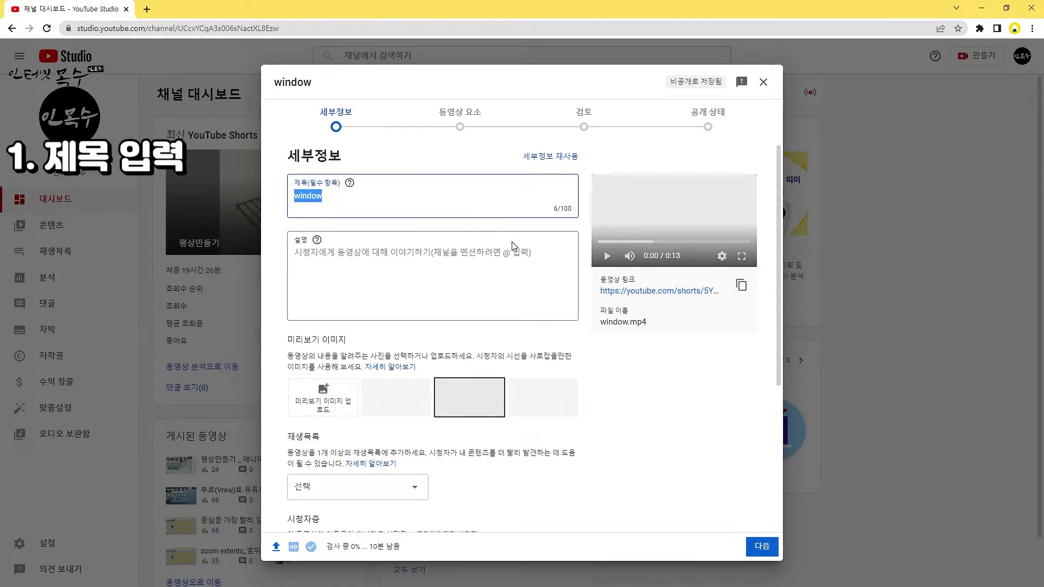
{"action": "type", "text": "창세트"}
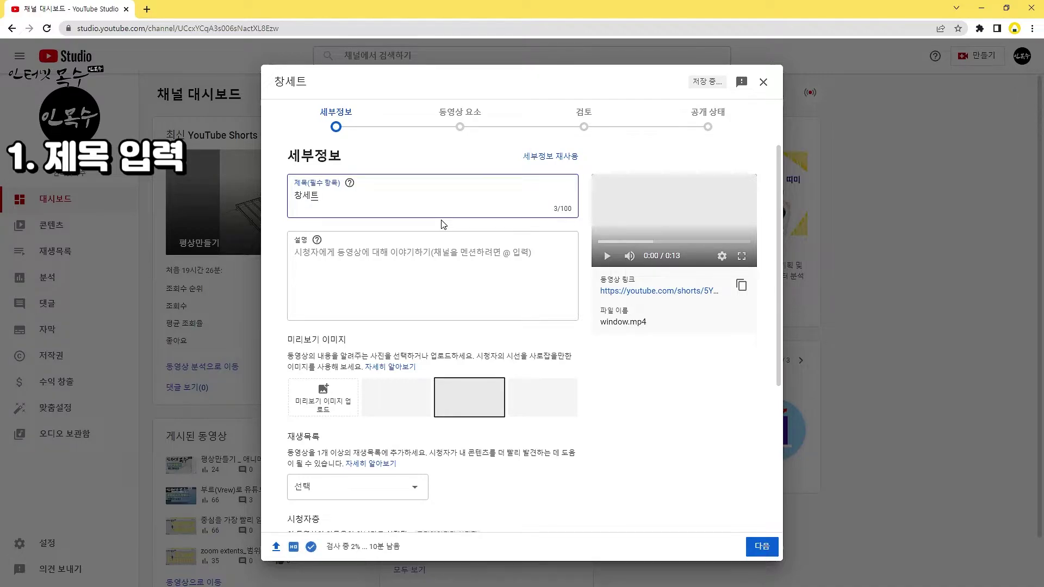
{"action": "type", "text": "만들기"}
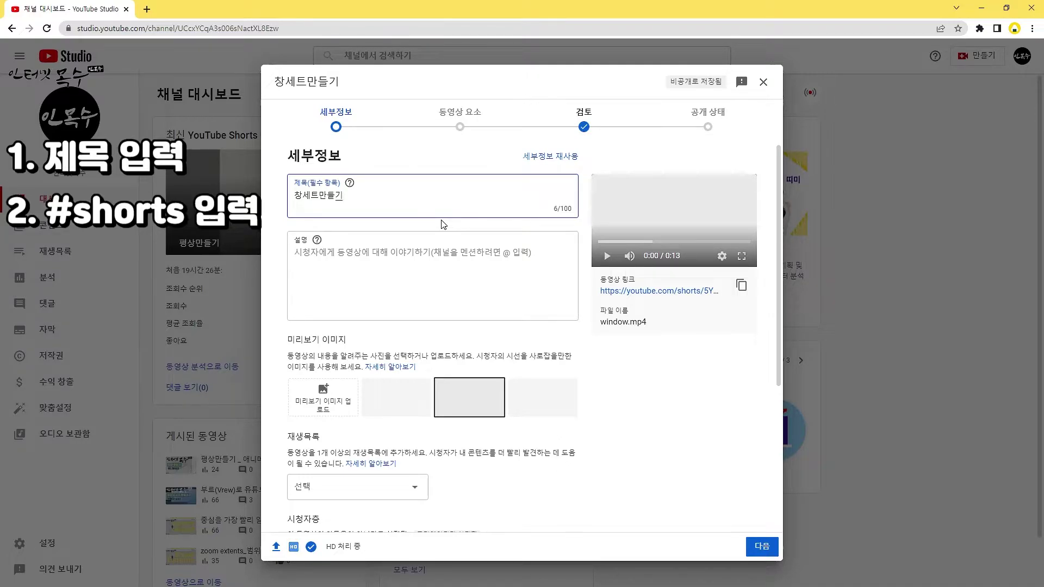
{"action": "type", "text": "#"}
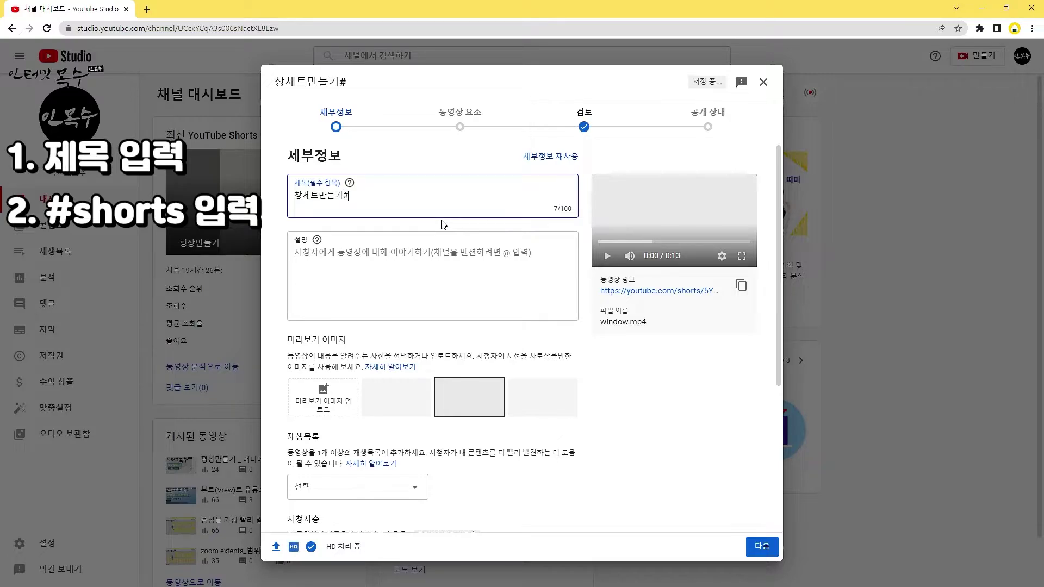
{"action": "type", "text": "sh"}
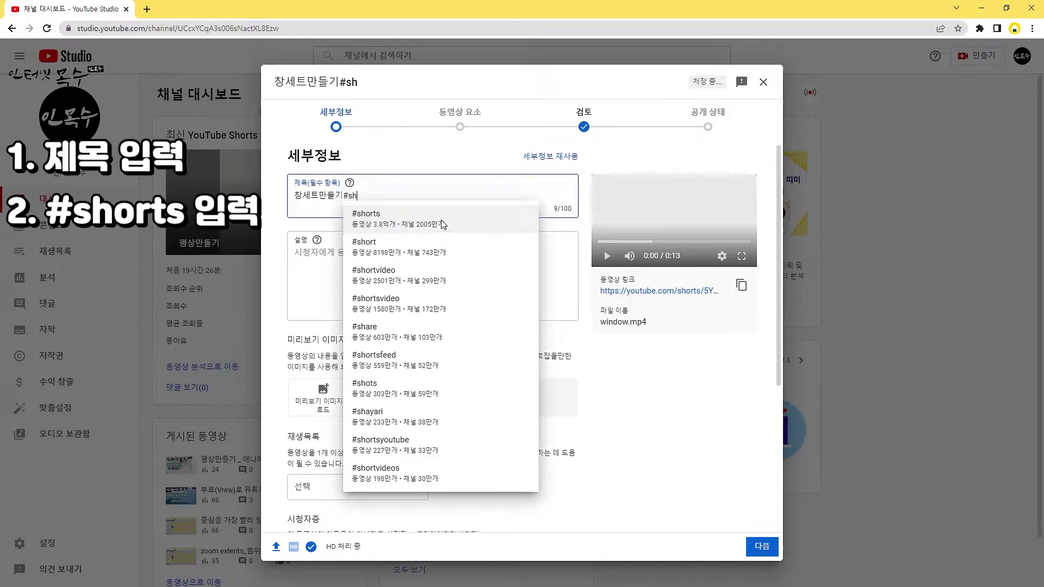
{"action": "type", "text": "orts"}
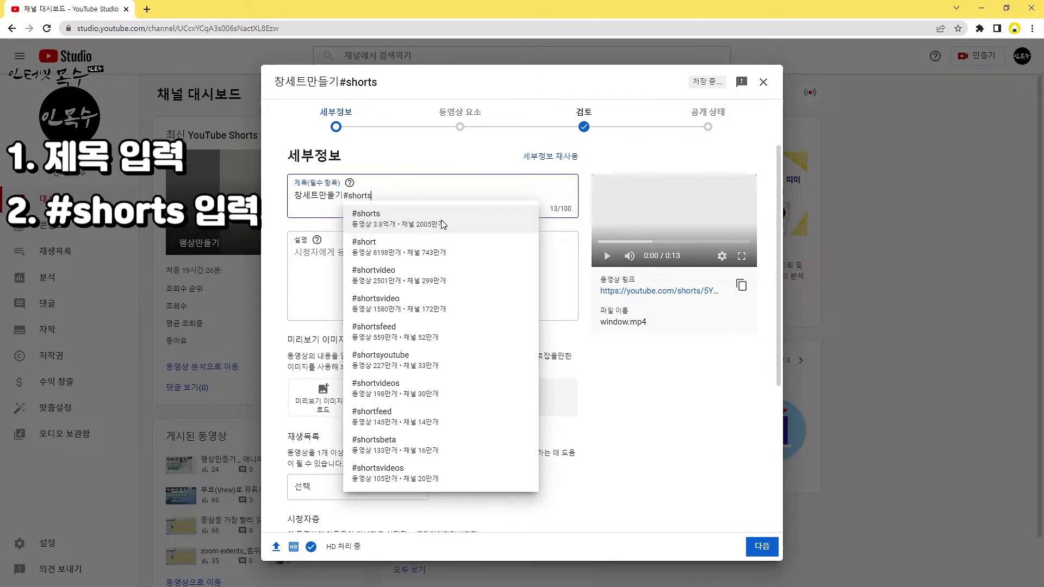
{"action": "left_click", "coordinate": [371, 215]}
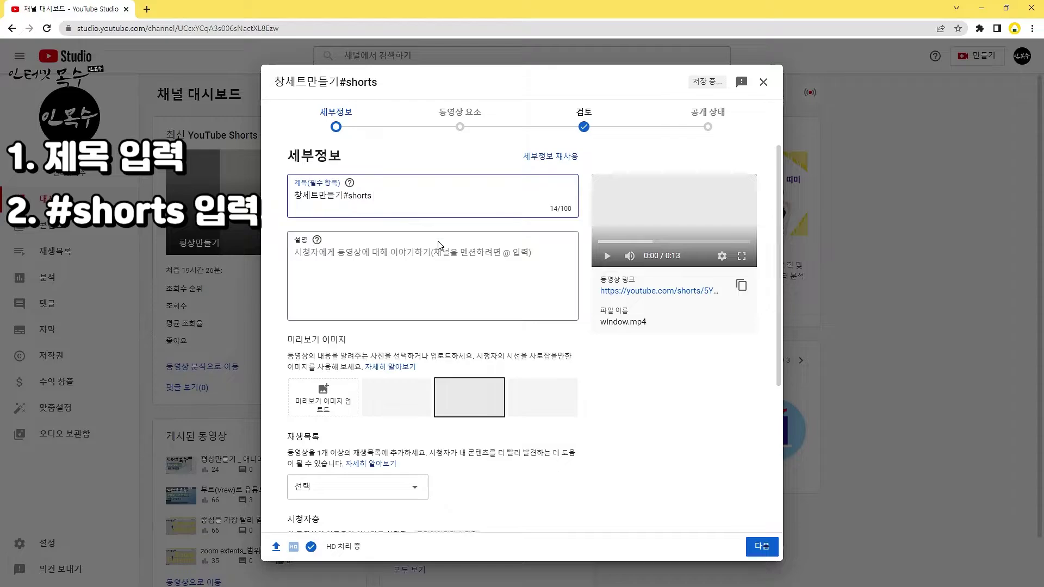
- Examine the remaining video details, including thumbnail, playlist, audience, and the expanded settings for promotion, tags, license, category and comments
{"action": "scroll", "coordinate": [376, 405], "scroll_direction": "down", "scroll_amount": 3}
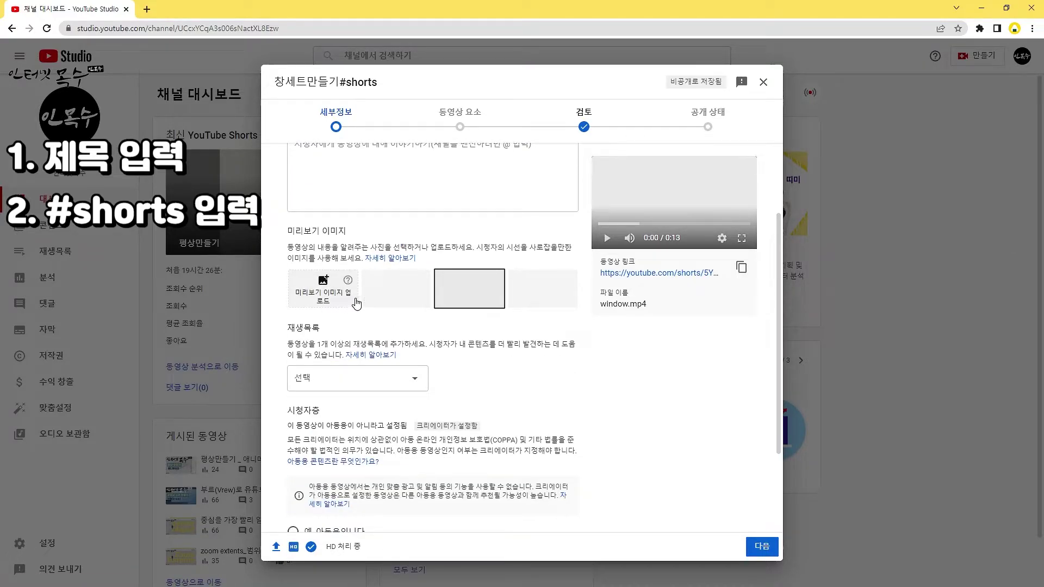
{"action": "scroll", "coordinate": [348, 307], "scroll_direction": "down", "scroll_amount": 3}
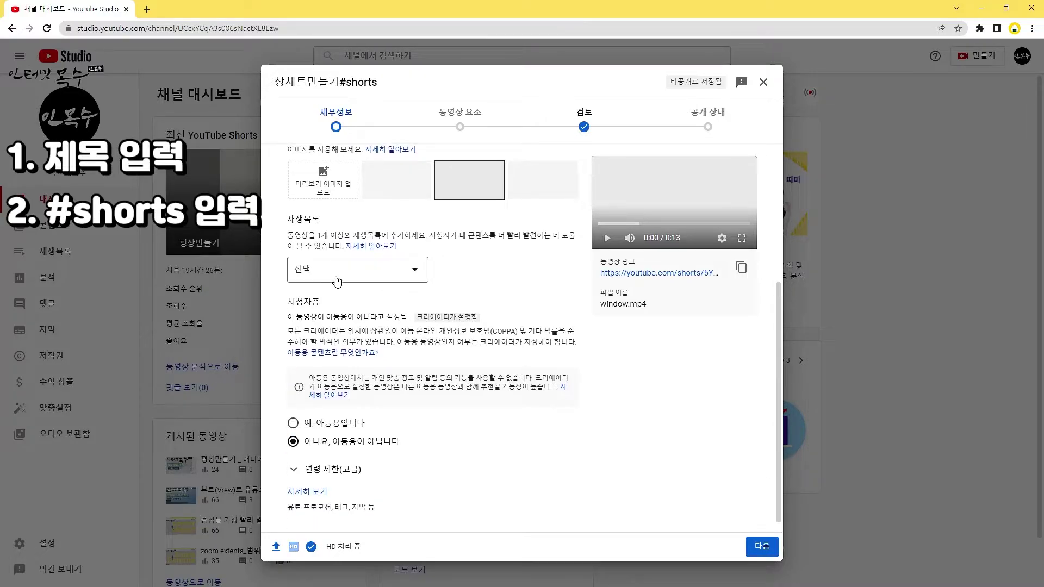
{"action": "scroll", "coordinate": [404, 292], "scroll_direction": "down", "scroll_amount": 1}
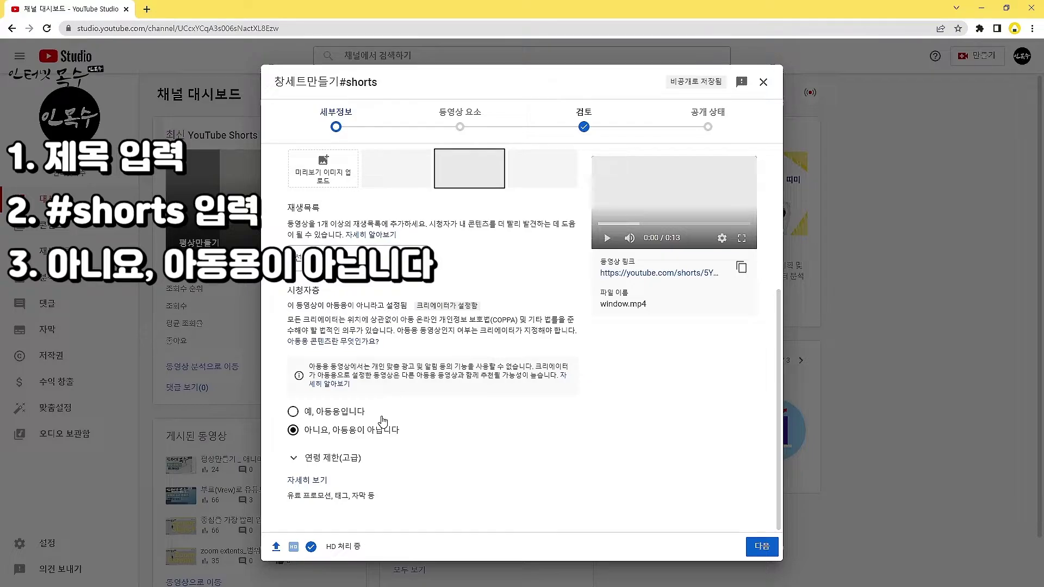
{"action": "left_click", "coordinate": [302, 480]}
{"action": "scroll", "coordinate": [414, 397], "scroll_direction": "down", "scroll_amount": 6}
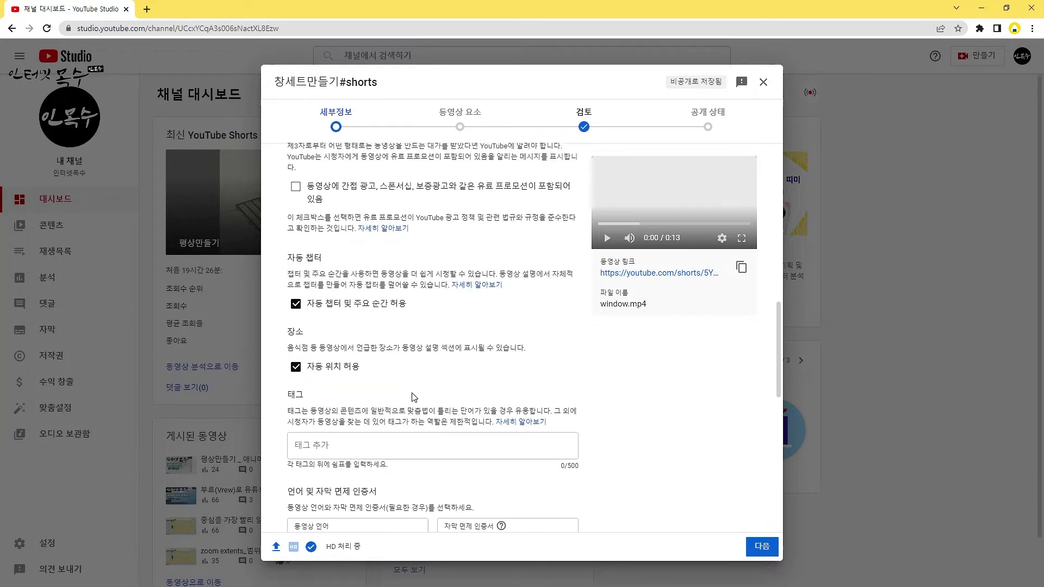
{"action": "scroll", "coordinate": [414, 397], "scroll_direction": "down", "scroll_amount": 10}
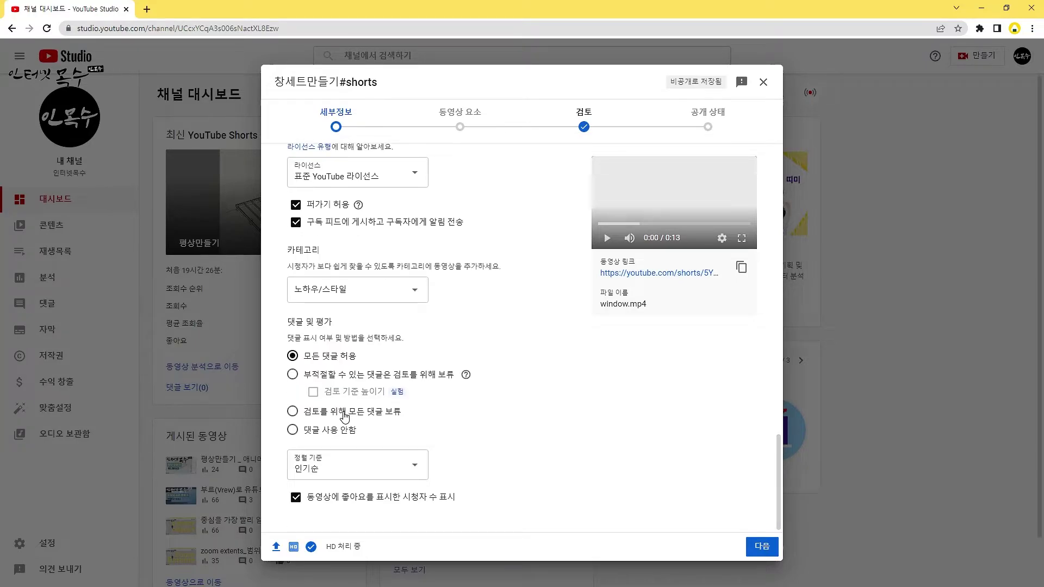
{"action": "scroll", "coordinate": [405, 296], "scroll_direction": "up", "scroll_amount": 10}
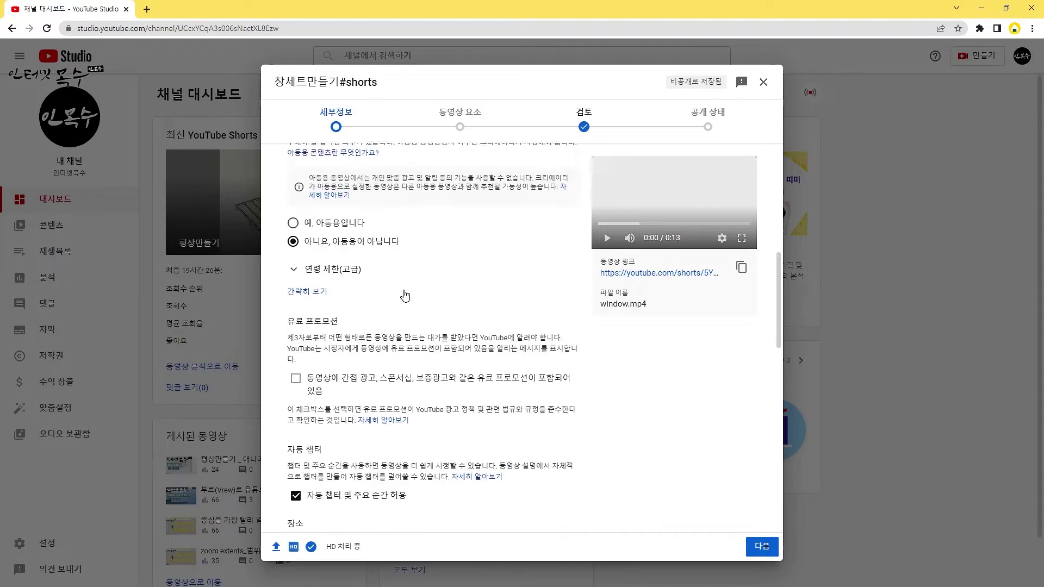
{"action": "scroll", "coordinate": [405, 295], "scroll_direction": "up", "scroll_amount": 8}
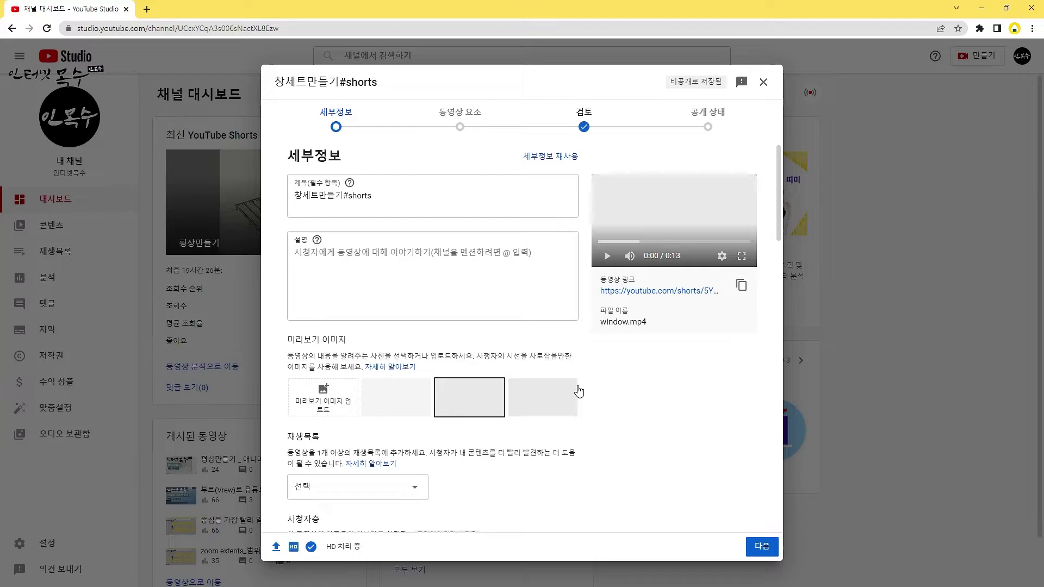
{"action": "scroll", "coordinate": [424, 443], "scroll_direction": "down", "scroll_amount": 7}
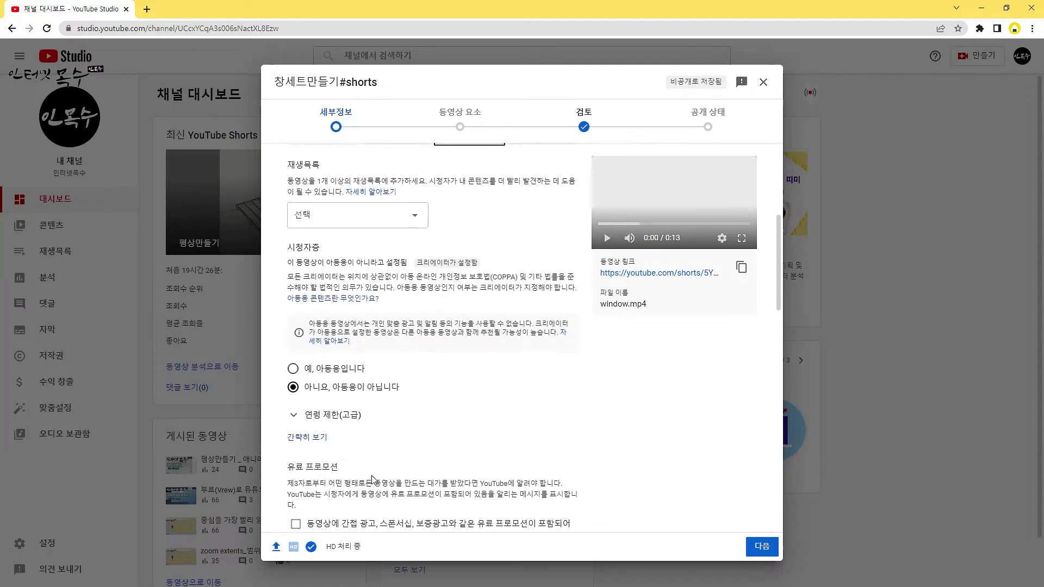
{"action": "scroll", "coordinate": [552, 392], "scroll_direction": "up", "scroll_amount": 10}
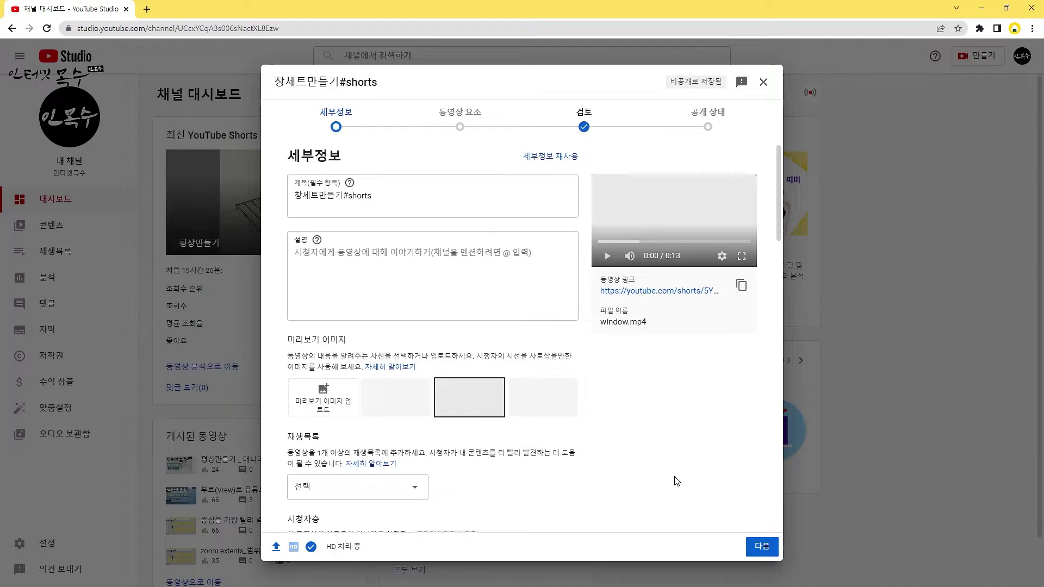
- Continue past the video elements and copyright checks, set the visibility to private (비공개), and save the video
{"action": "left_click", "coordinate": [761, 548]}
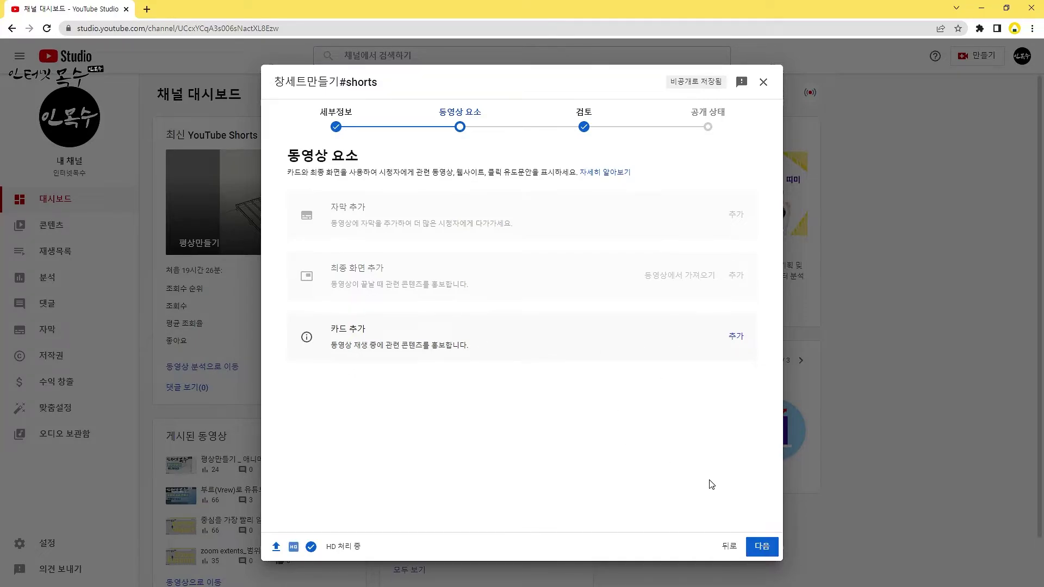
{"action": "left_click", "coordinate": [763, 548]}
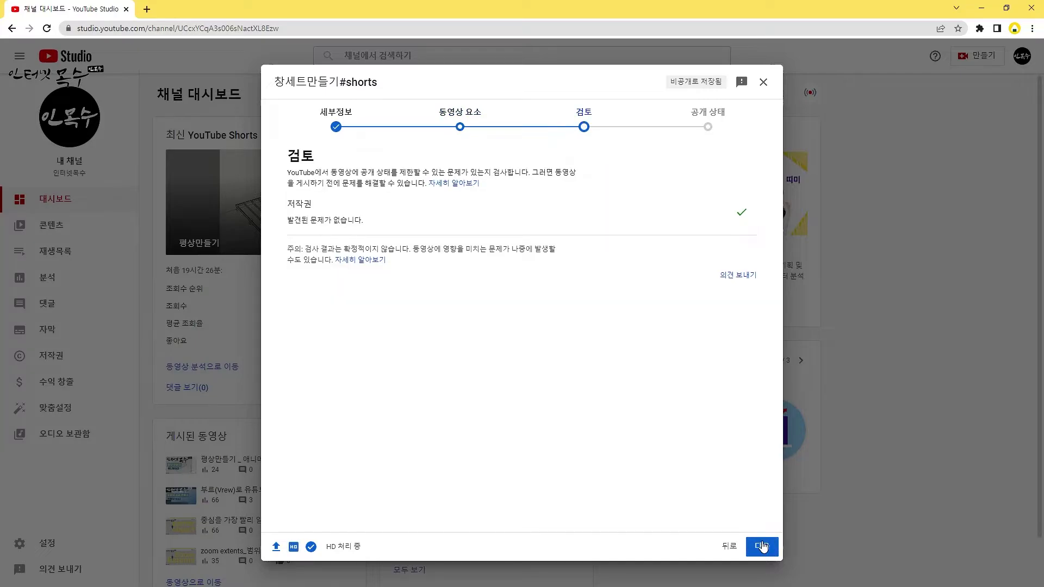
{"action": "mouse_move", "coordinate": [276, 553]}
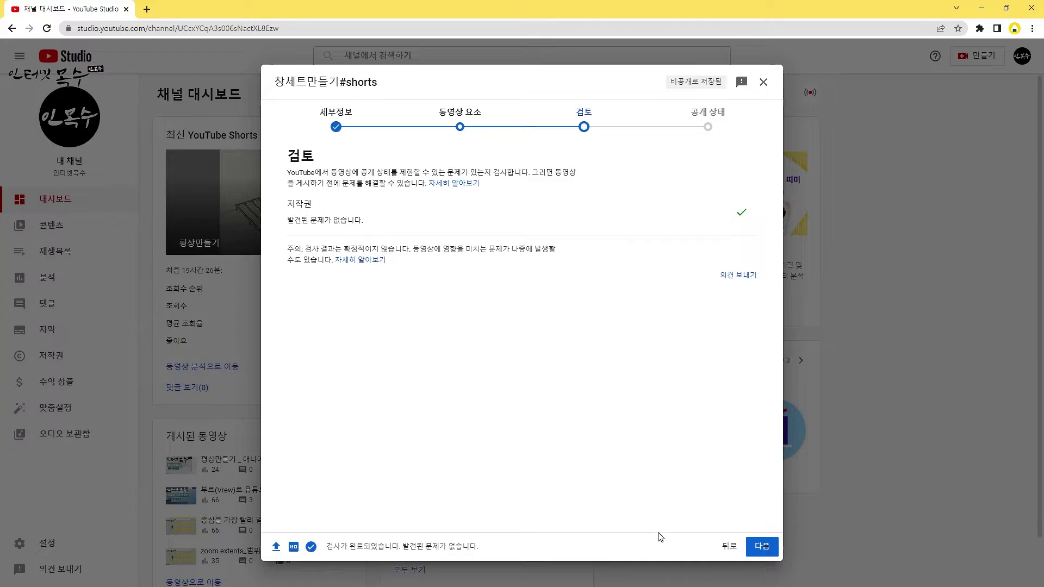
{"action": "left_click", "coordinate": [763, 548]}
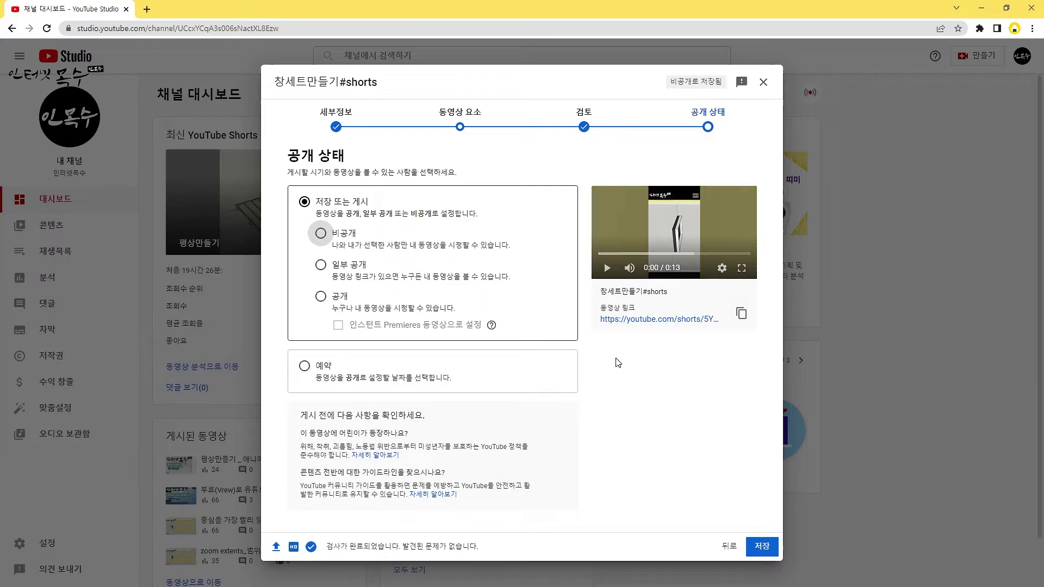
{"action": "left_click", "coordinate": [320, 235]}
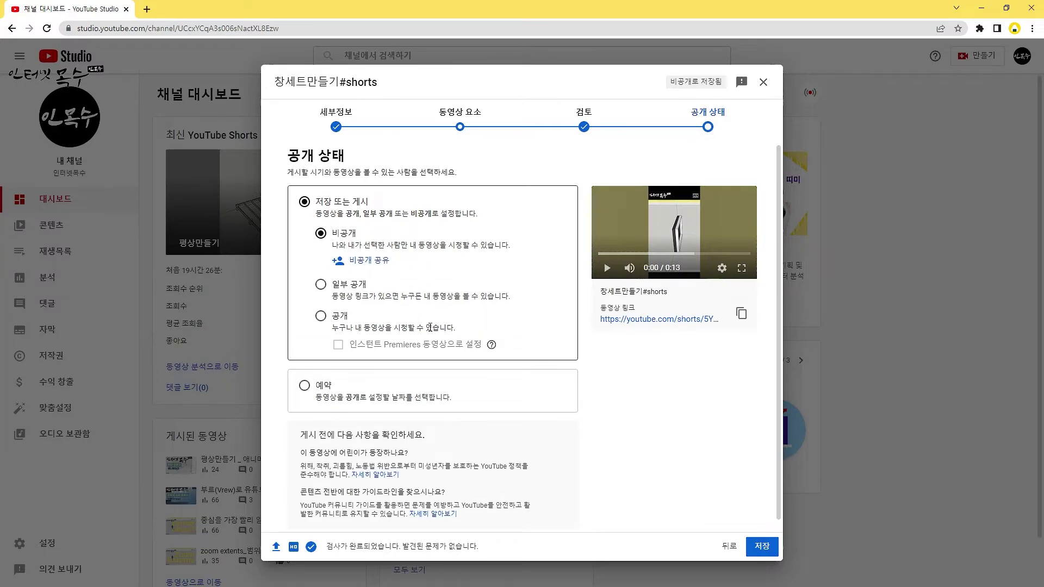
{"action": "left_click", "coordinate": [764, 549]}
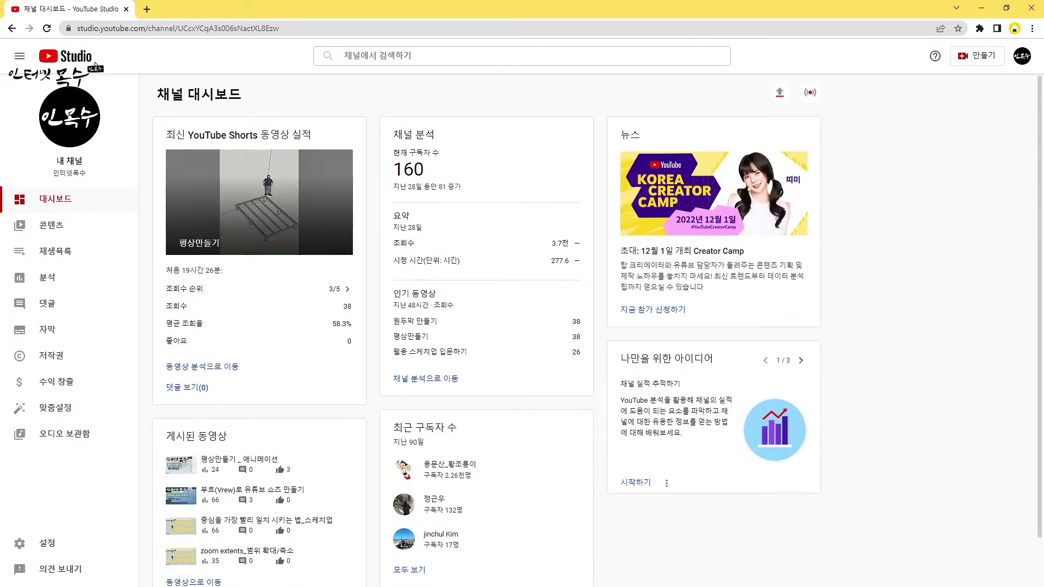
- Open the details of the 창세트만들기#shorts video from the channel content and play it on YouTube
{"action": "left_click", "coordinate": [52, 227]}
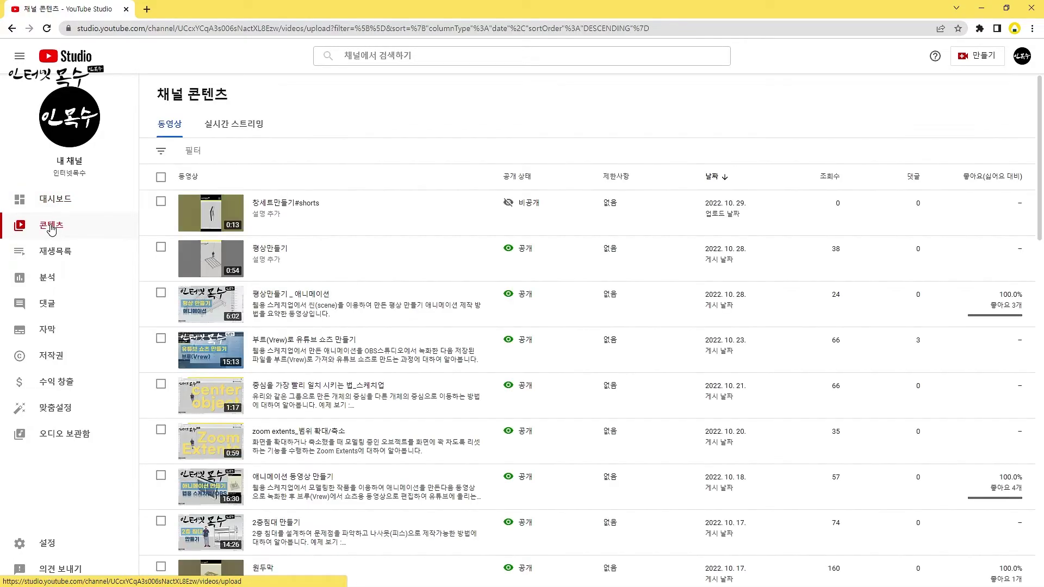
{"action": "mouse_move", "coordinate": [245, 221]}
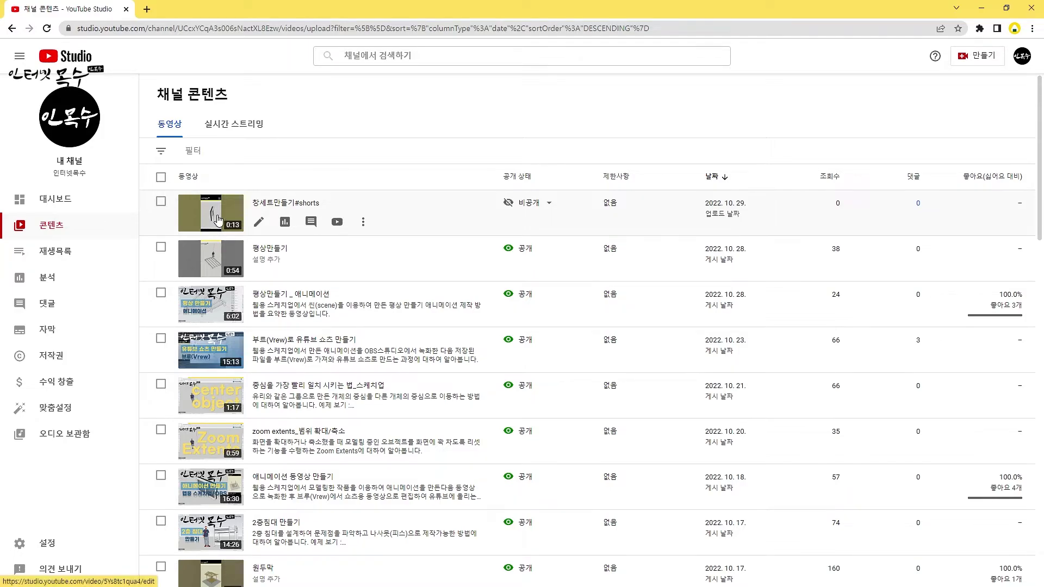
{"action": "left_click", "coordinate": [217, 220]}
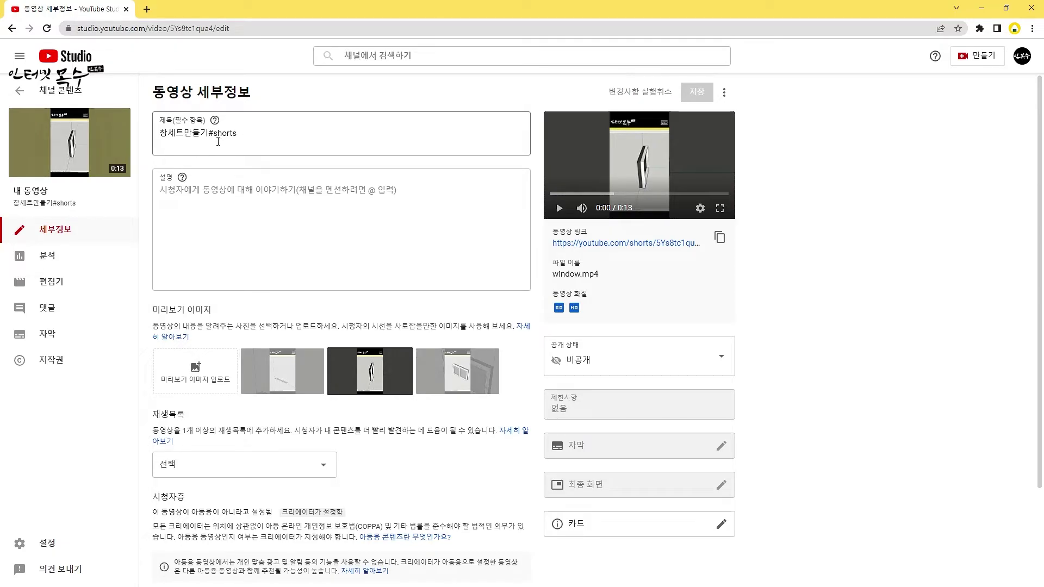
{"action": "mouse_move", "coordinate": [69, 144]}
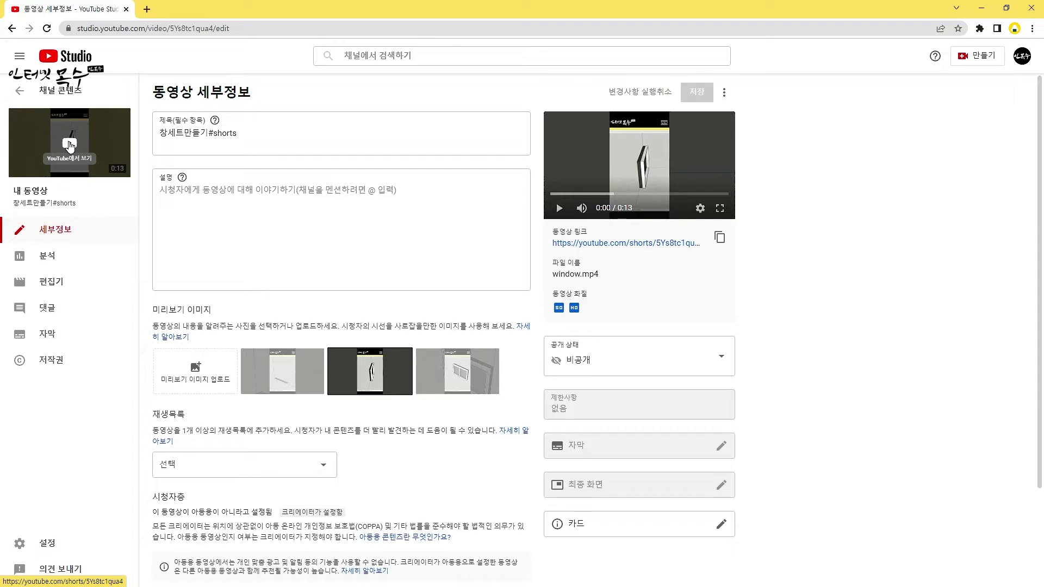
{"action": "left_click", "coordinate": [69, 144]}
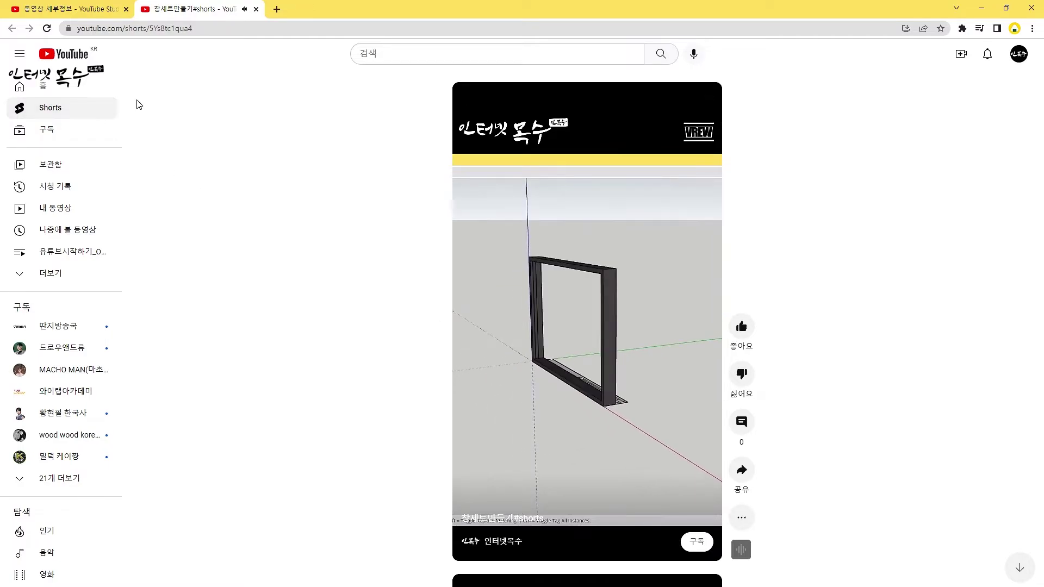
- Close the Shorts playback page and review the video's details in YouTube Studio down to the audience settings
{"action": "left_click", "coordinate": [256, 9]}
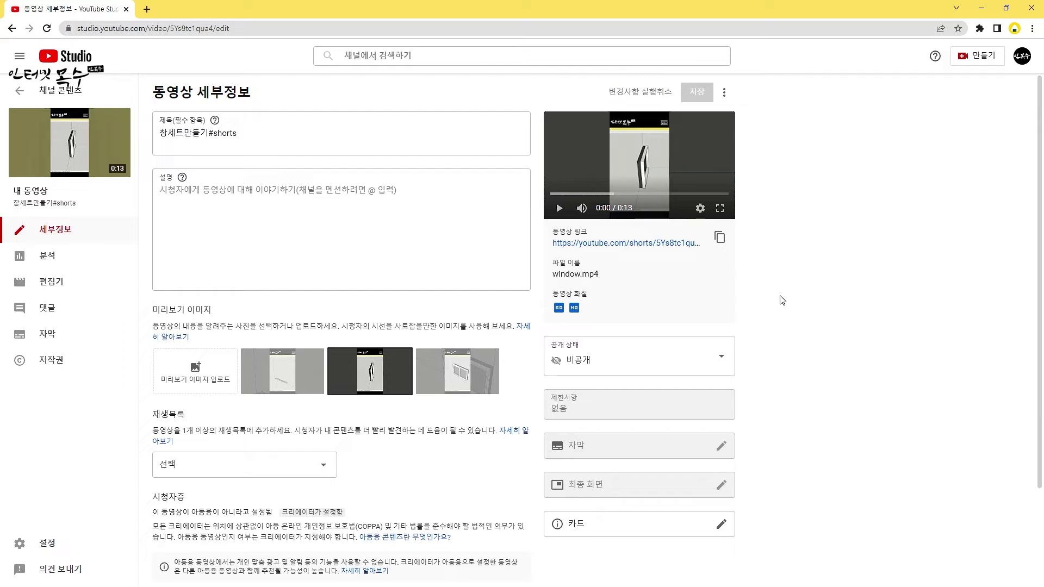
{"action": "scroll", "coordinate": [195, 370], "scroll_direction": "down", "scroll_amount": 2}
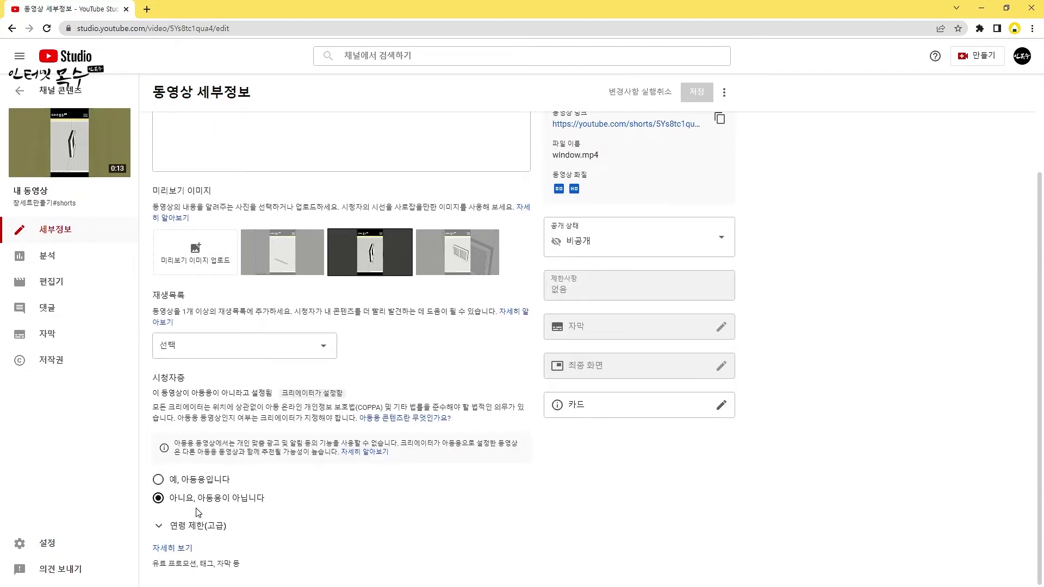
{"action": "scroll", "coordinate": [263, 136], "scroll_direction": "up", "scroll_amount": 2}
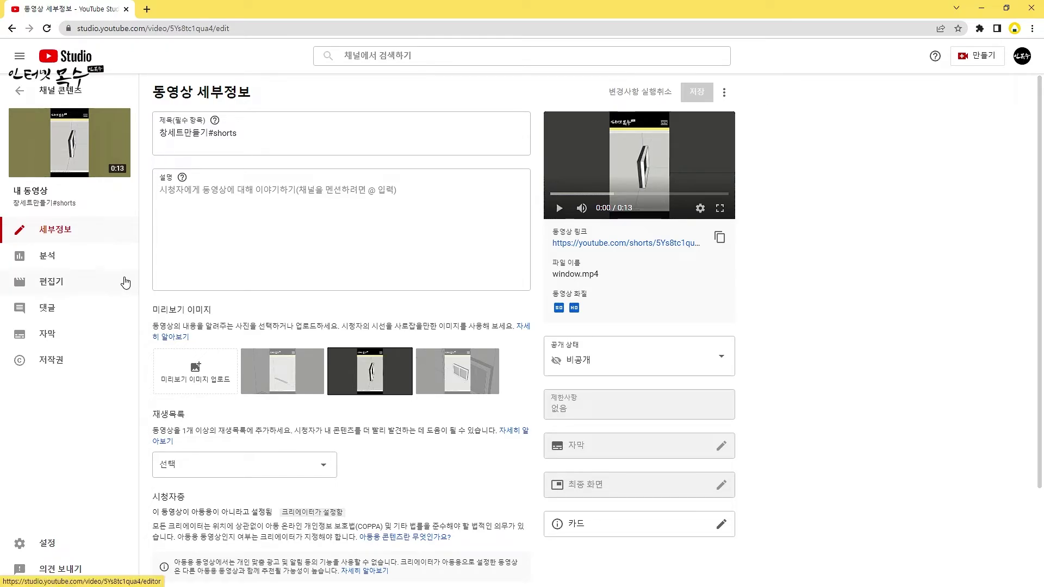
{"action": "mouse_move", "coordinate": [98, 167]}
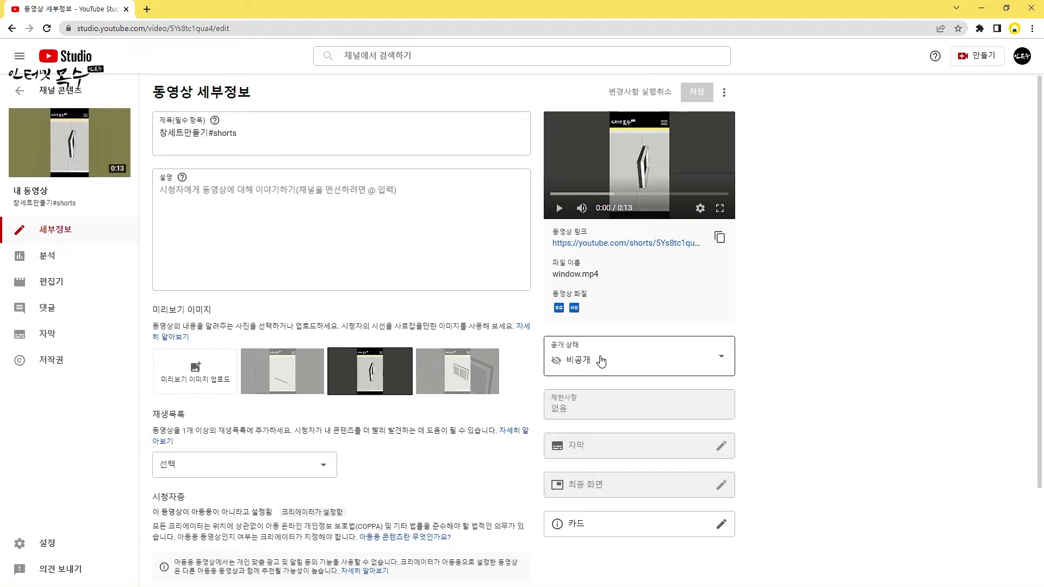
- Change the video's visibility to public (공개) without making it an instant Premiere, and save the video details
{"action": "left_click", "coordinate": [721, 360]}
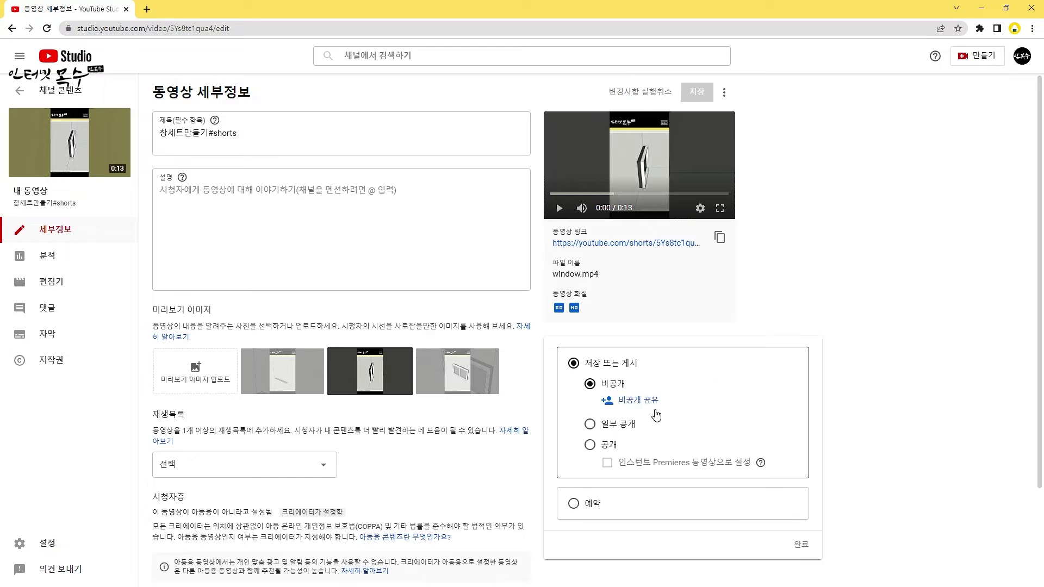
{"action": "left_click", "coordinate": [590, 445]}
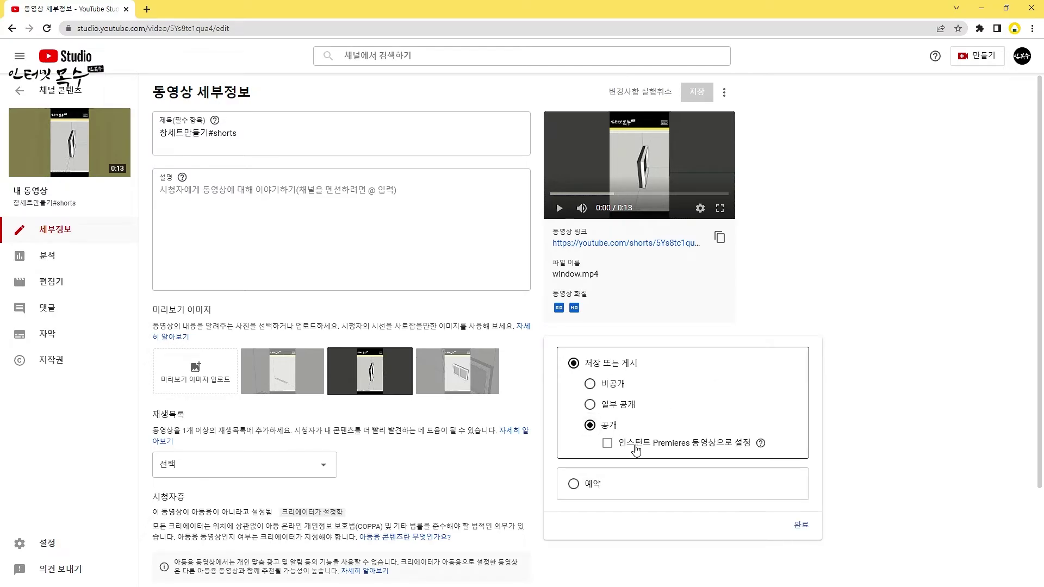
{"action": "left_click", "coordinate": [801, 527]}
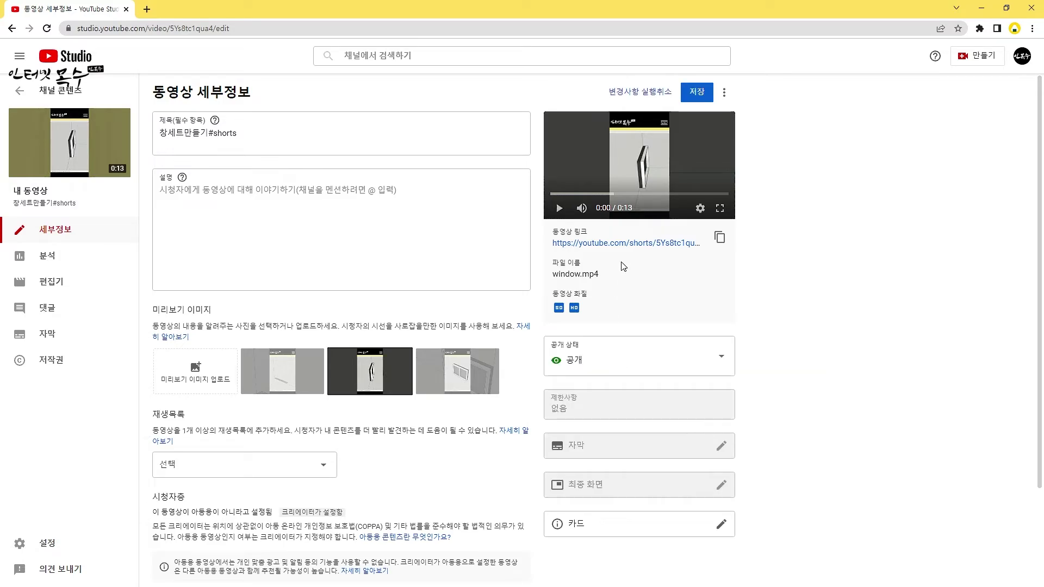
{"action": "left_click", "coordinate": [697, 92]}
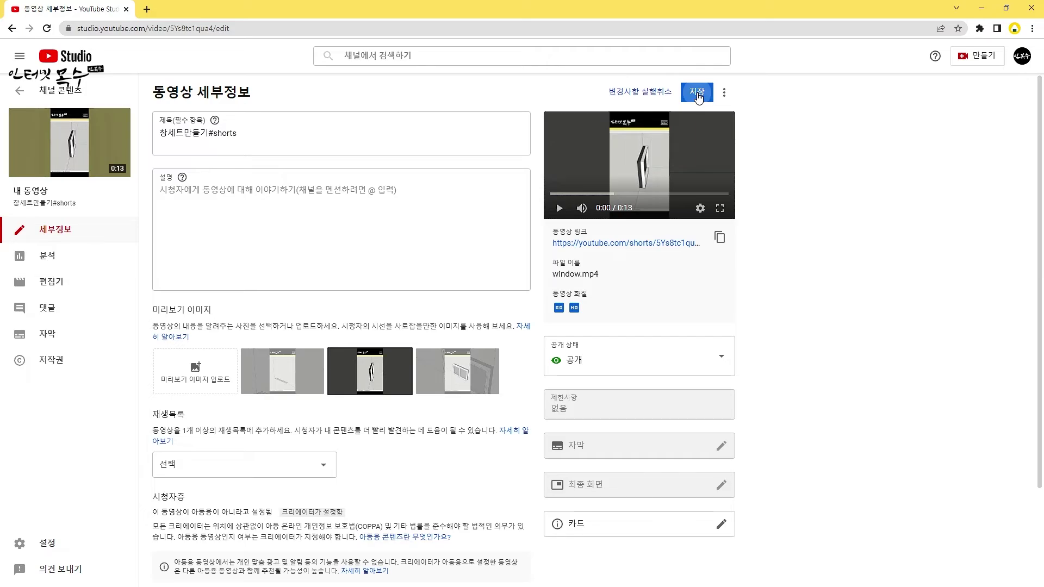